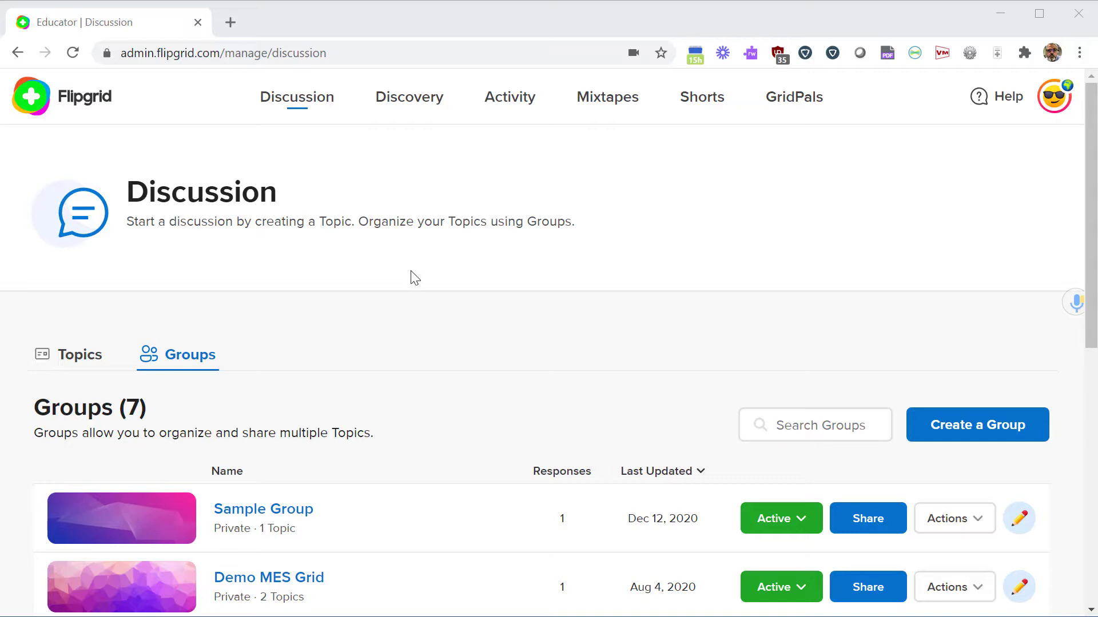
Switch from Discussion groups to the empty Shorts page, My Shorts (0).
{"action": "left_click", "coordinate": [704, 107]}
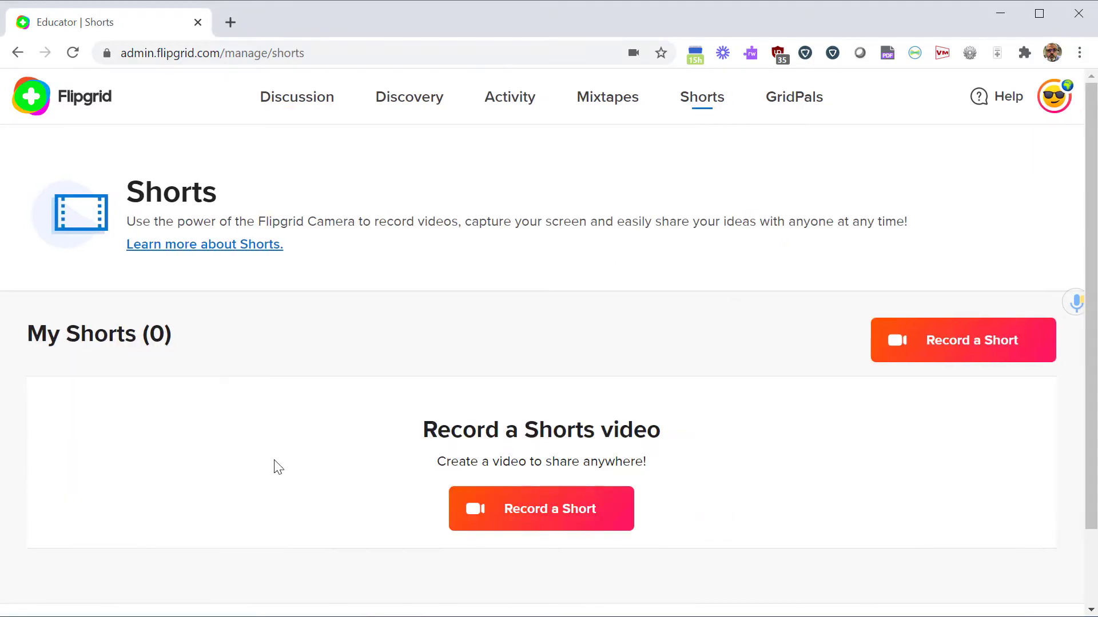
Record a 9-second webcam clip for a new Short and bring it up for review.
{"action": "left_click", "coordinate": [539, 515]}
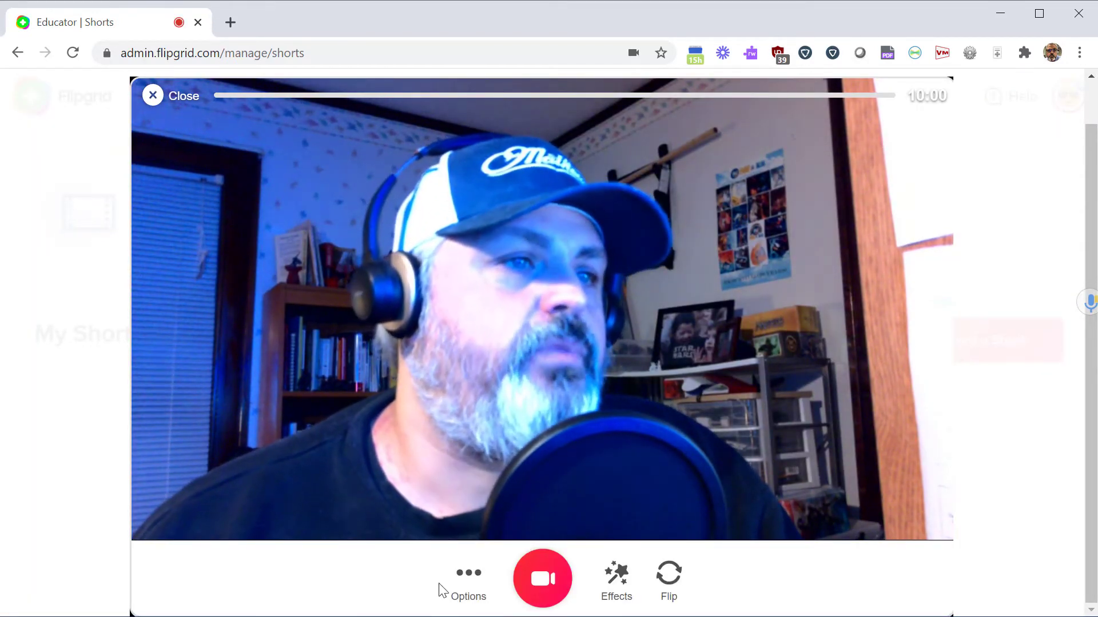
{"action": "left_click", "coordinate": [542, 580]}
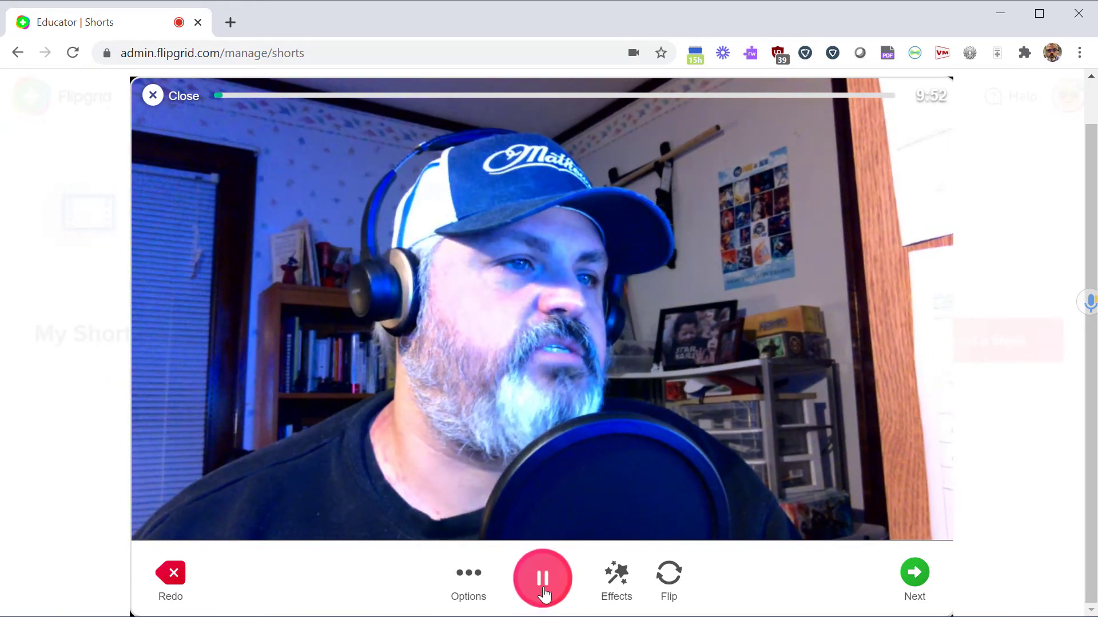
{"action": "left_click", "coordinate": [542, 589]}
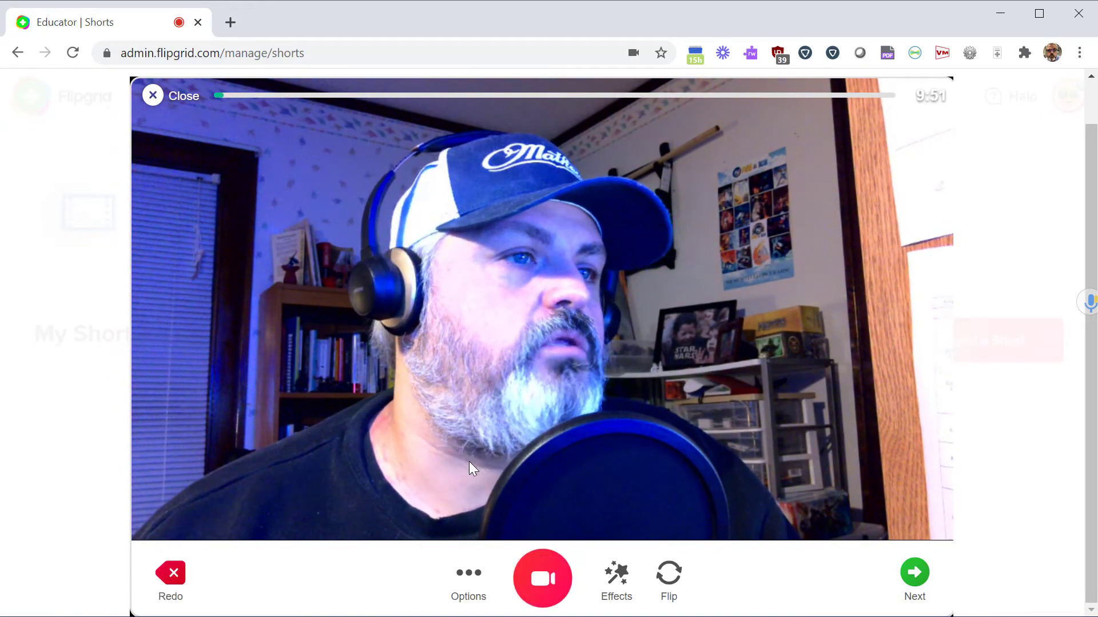
{"action": "left_click", "coordinate": [914, 576]}
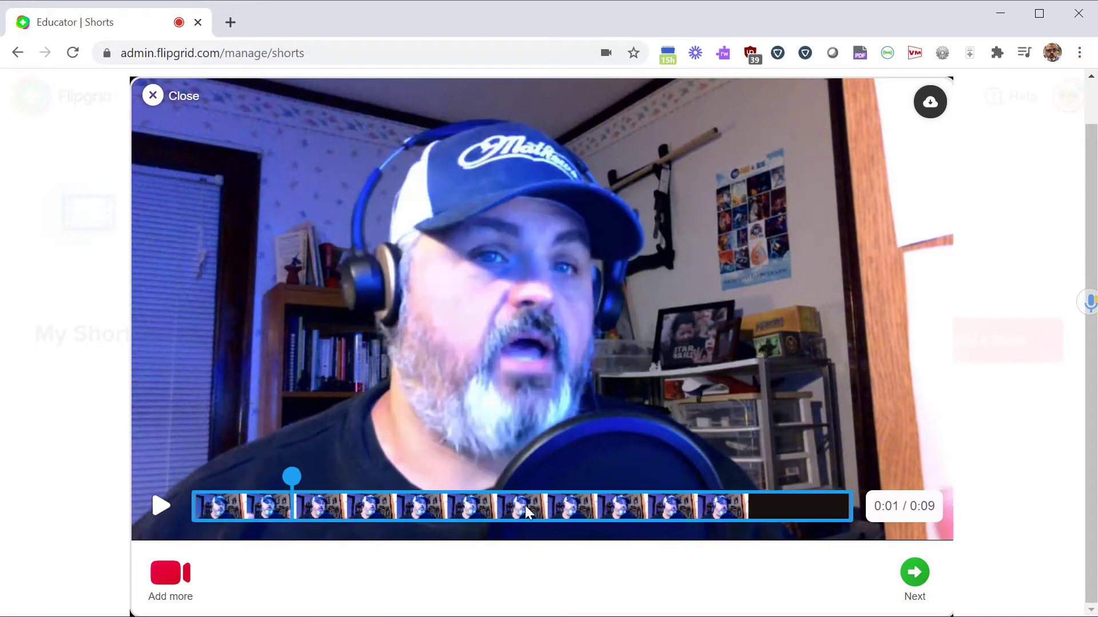
Trim the webcam clip's first second and its end so it runs 0:08, then confirm.
{"action": "left_click", "coordinate": [348, 513]}
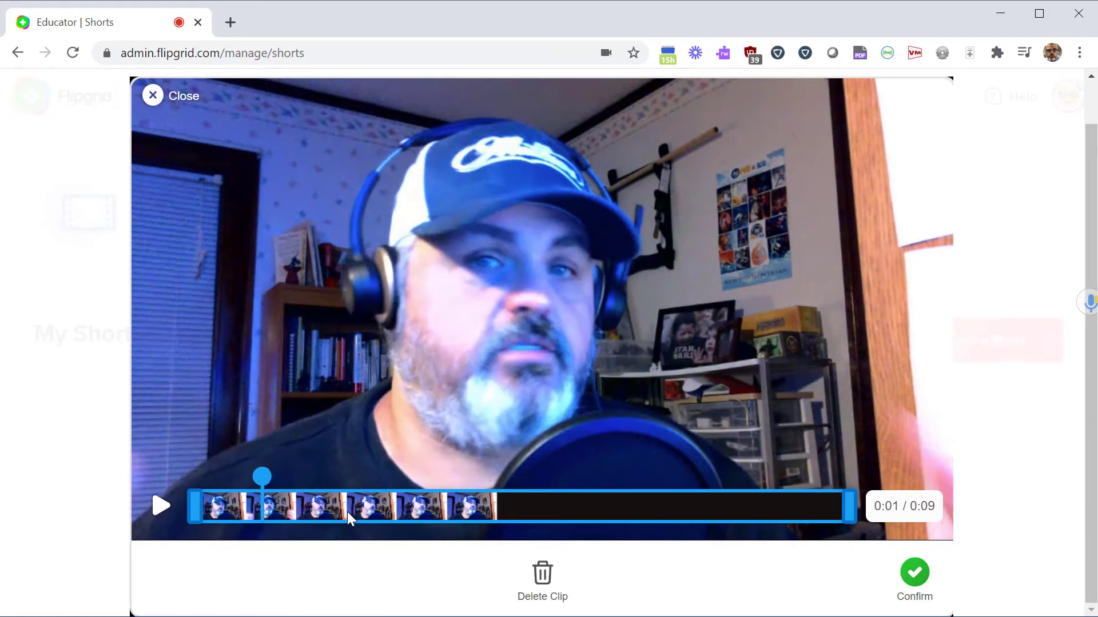
{"action": "mouse_move", "coordinate": [193, 509]}
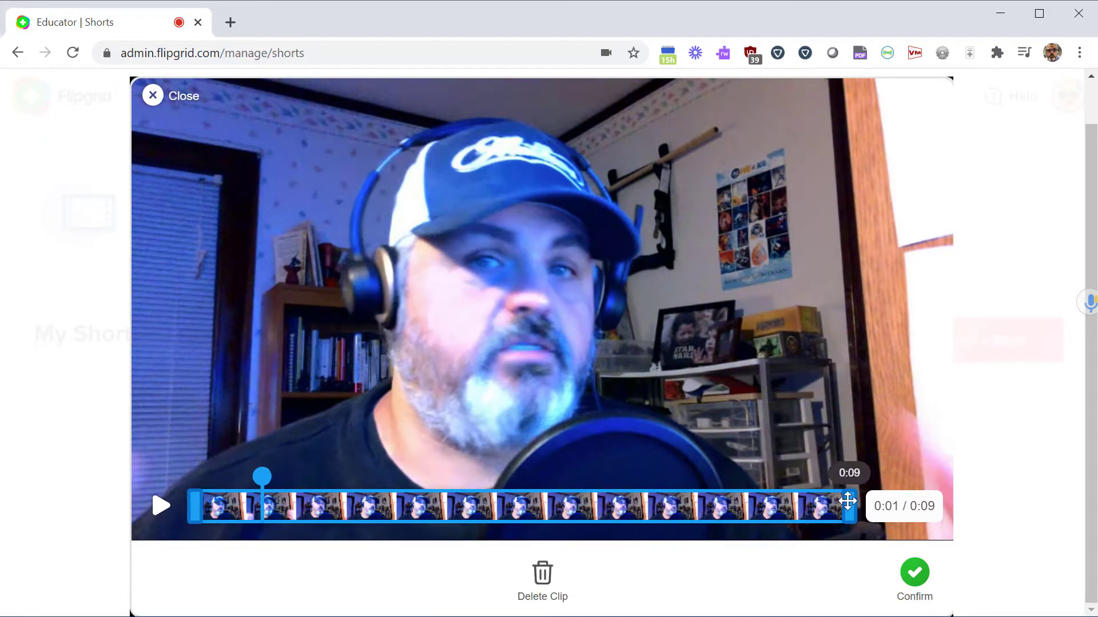
{"action": "left_click_drag", "start_coordinate": [196, 501], "coordinate": [240, 503]}
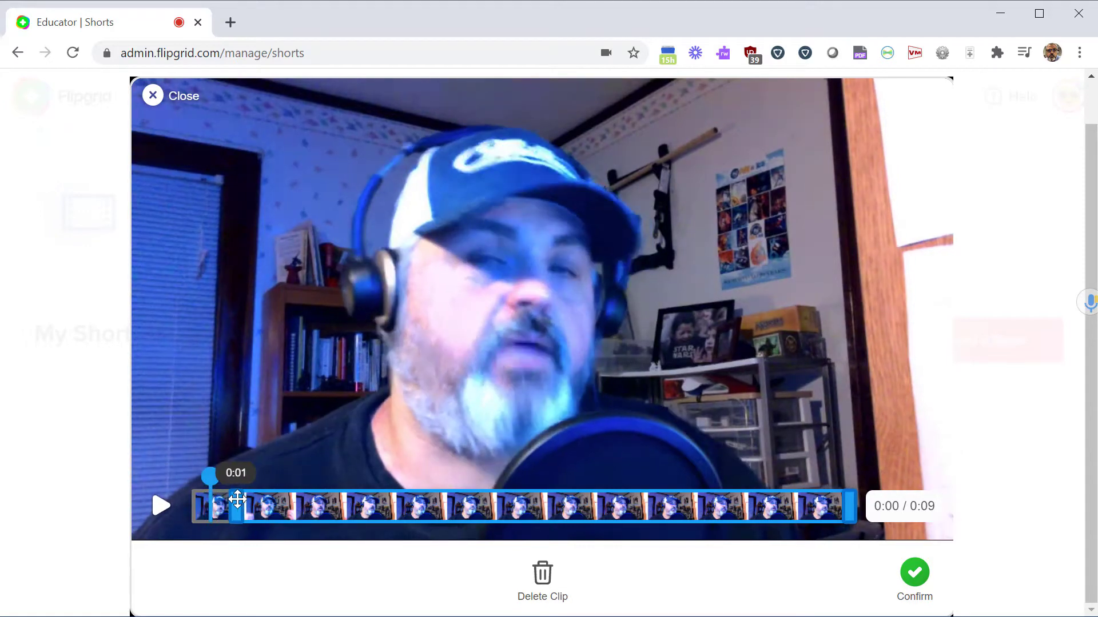
{"action": "left_click_drag", "start_coordinate": [838, 508], "coordinate": [811, 510]}
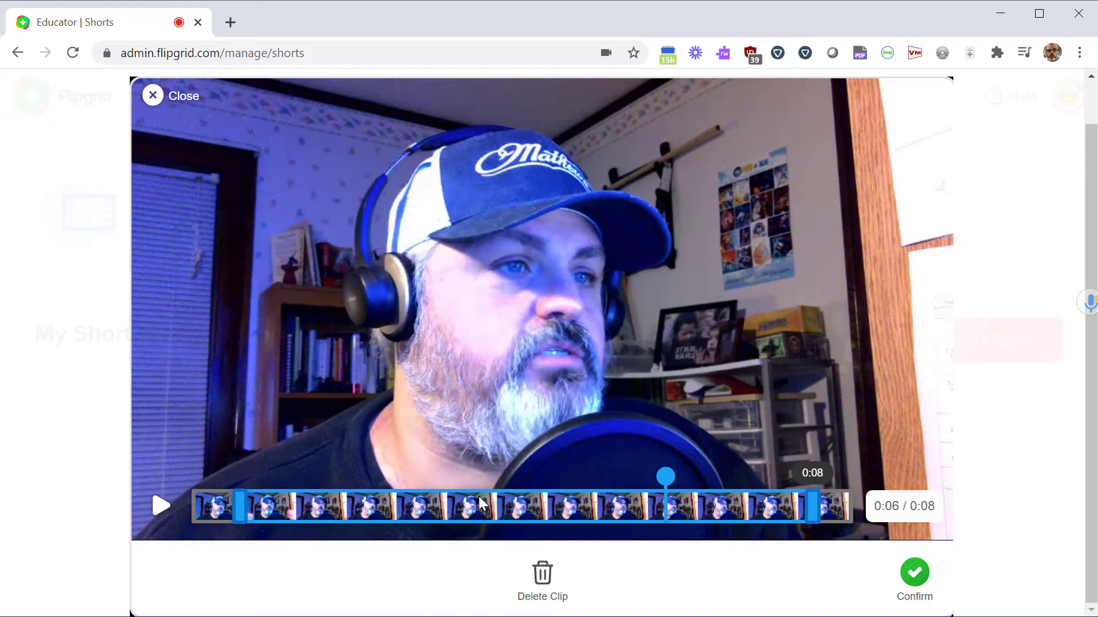
{"action": "left_click", "coordinate": [911, 575]}
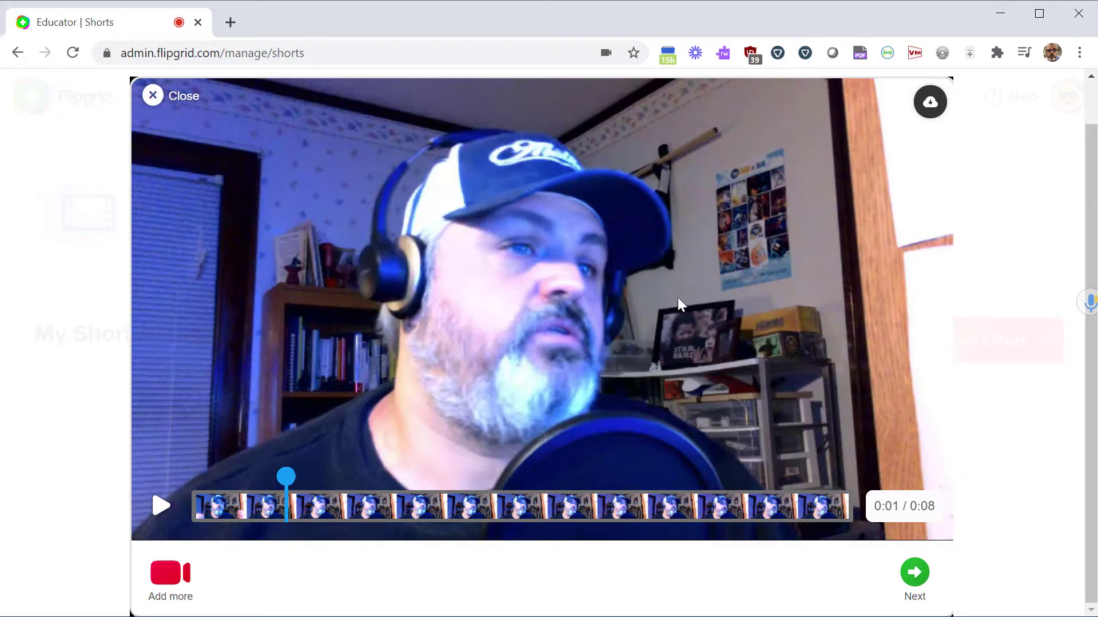
Add another clip to the Short using the Record screen option instead of the webcam.
{"action": "left_click", "coordinate": [170, 574]}
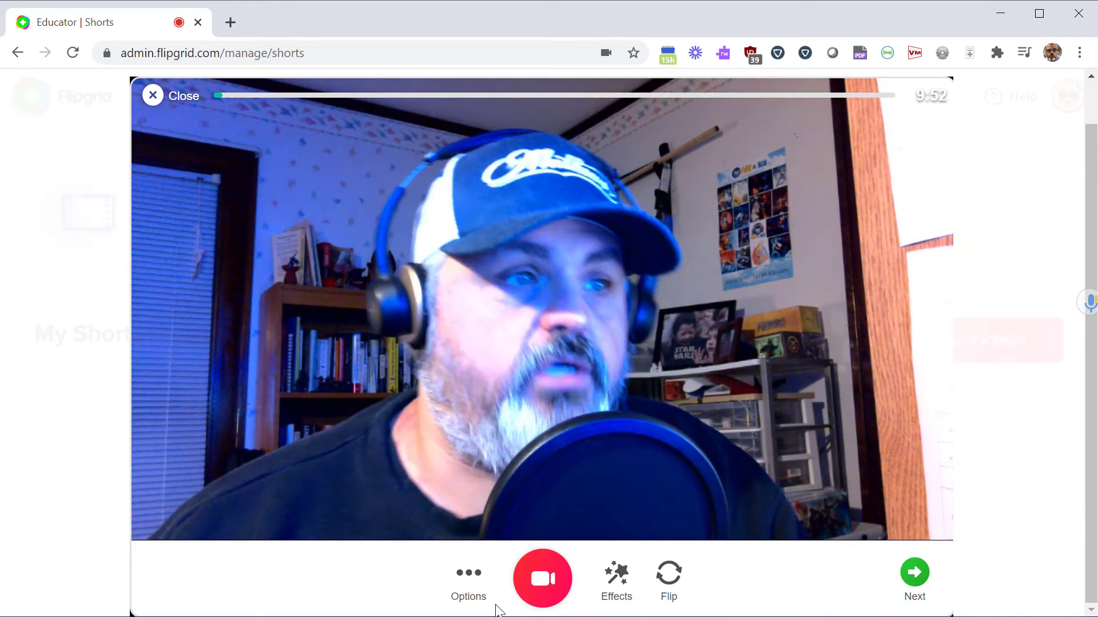
{"action": "left_click", "coordinate": [468, 574]}
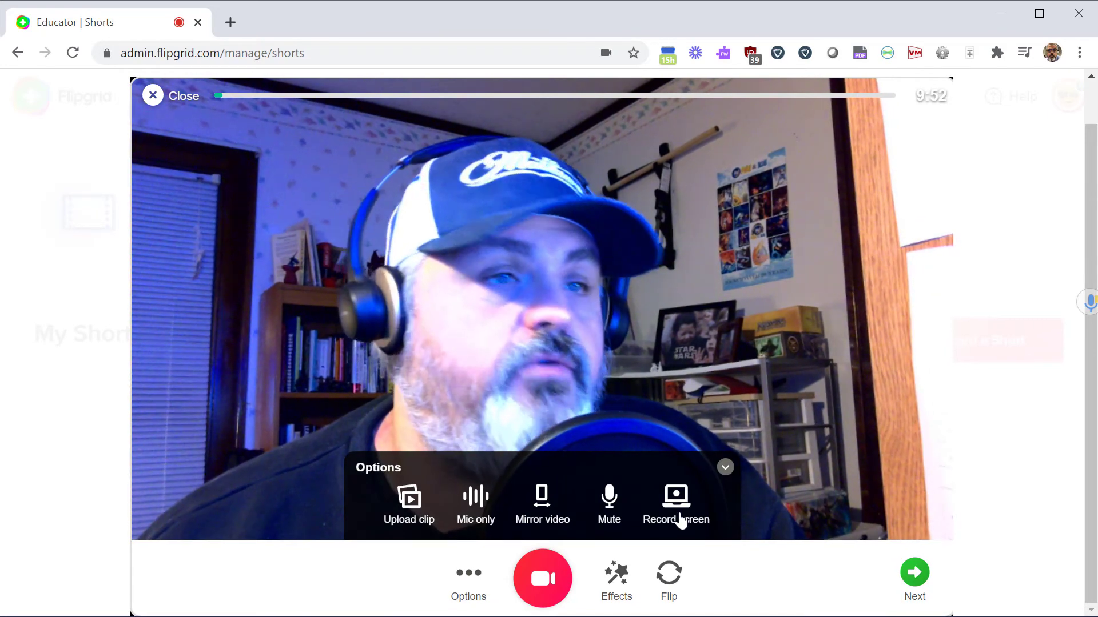
{"action": "left_click", "coordinate": [678, 503]}
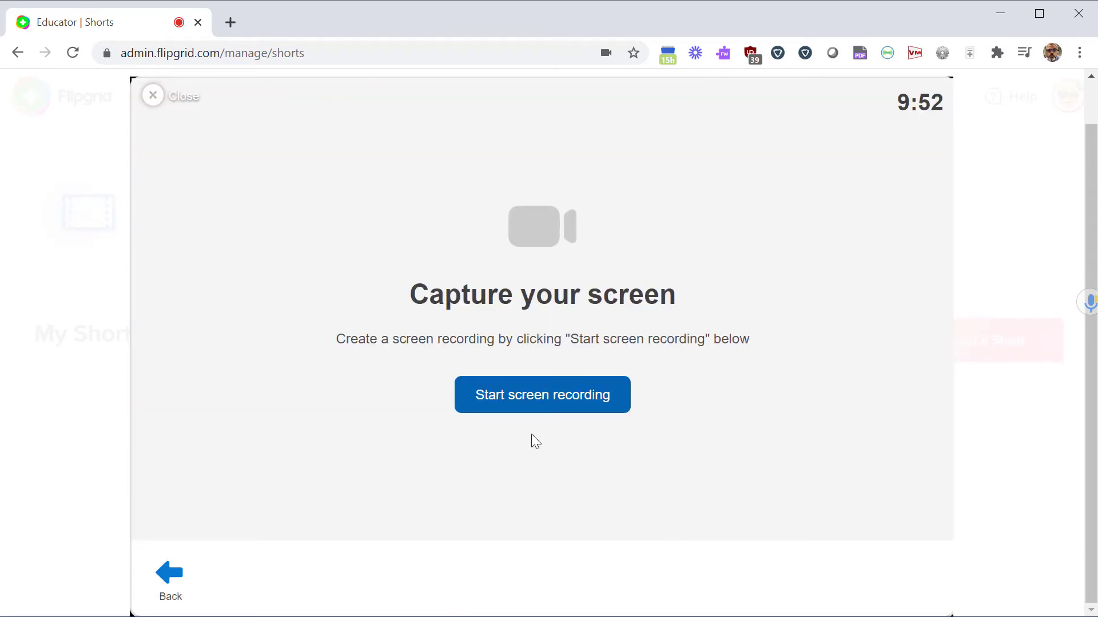
Share the 'Educator | Shorts' browser tab and start capturing it.
{"action": "left_click", "coordinate": [523, 402]}
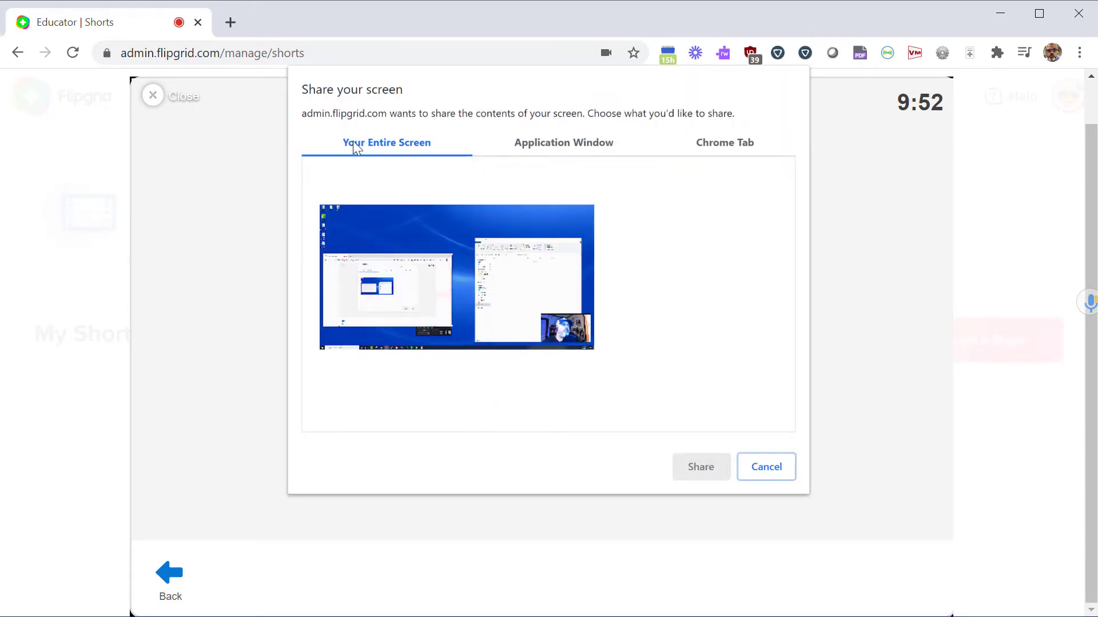
{"action": "key", "text": "Right"}
{"action": "key", "text": "Right"}
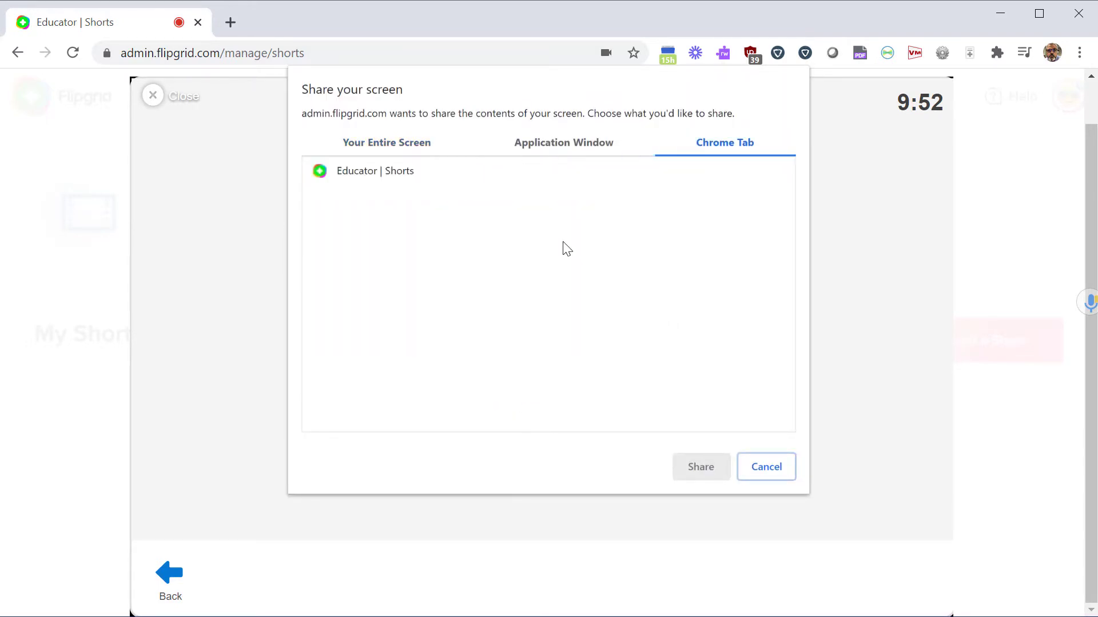
{"action": "left_click", "coordinate": [350, 175]}
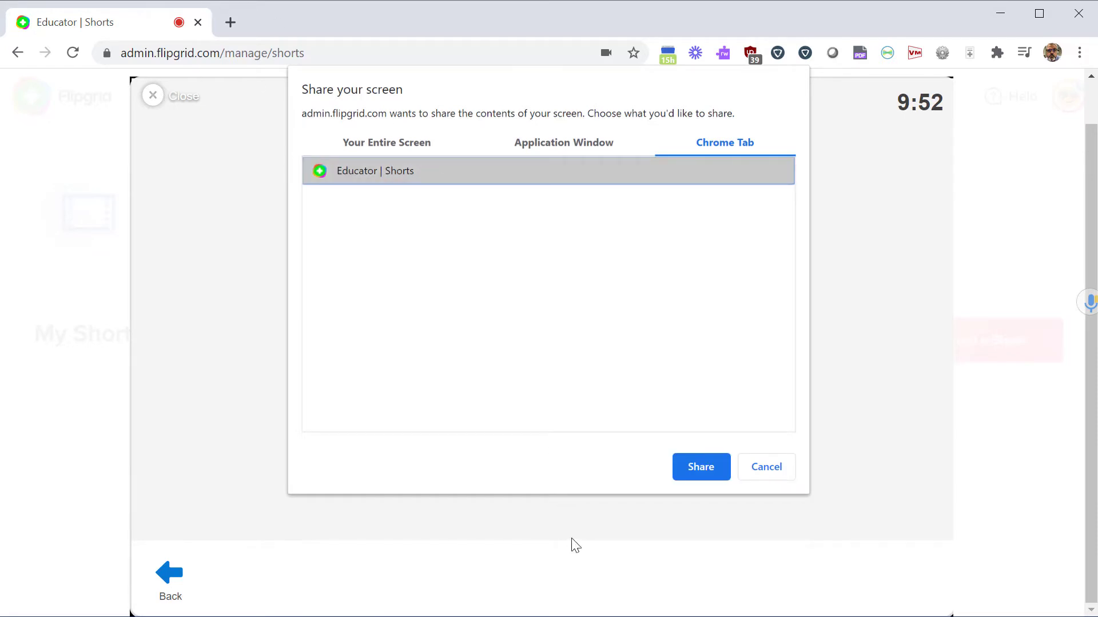
{"action": "left_click", "coordinate": [699, 467]}
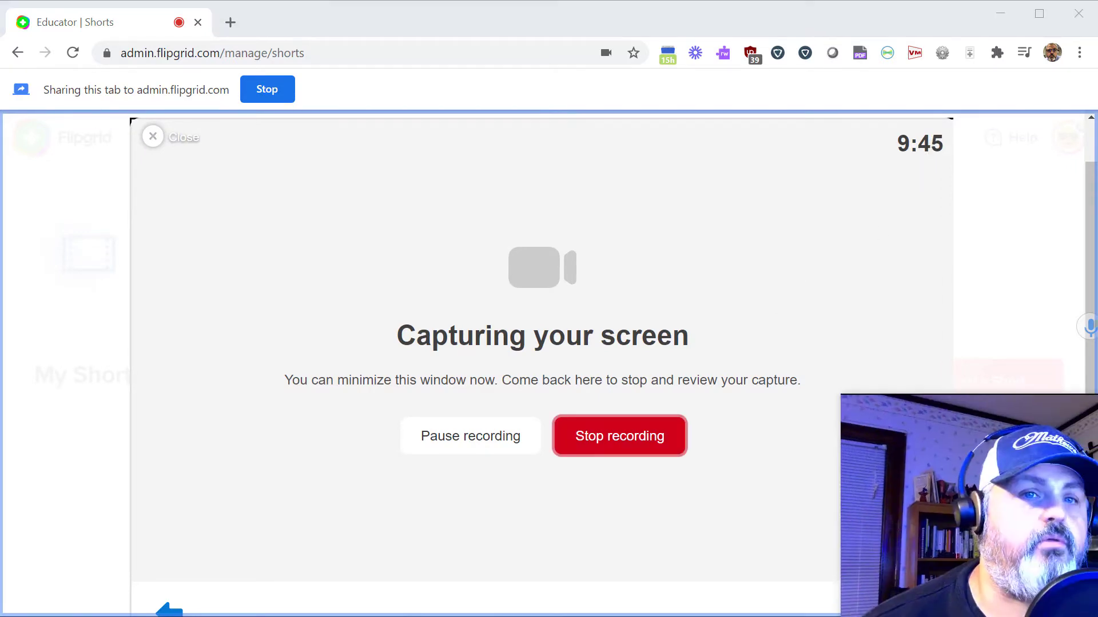
Move the webcam overlay to the bottom left and shrink it during the capture.
{"action": "mouse_move", "coordinate": [1010, 507]}
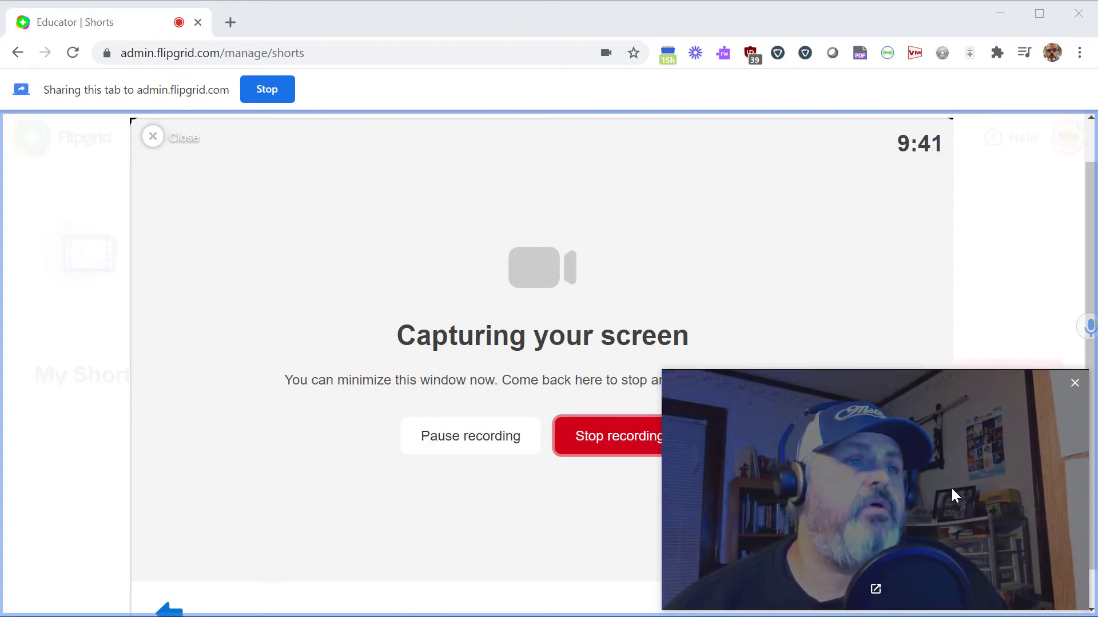
{"action": "left_click_drag", "start_coordinate": [951, 486], "coordinate": [299, 475]}
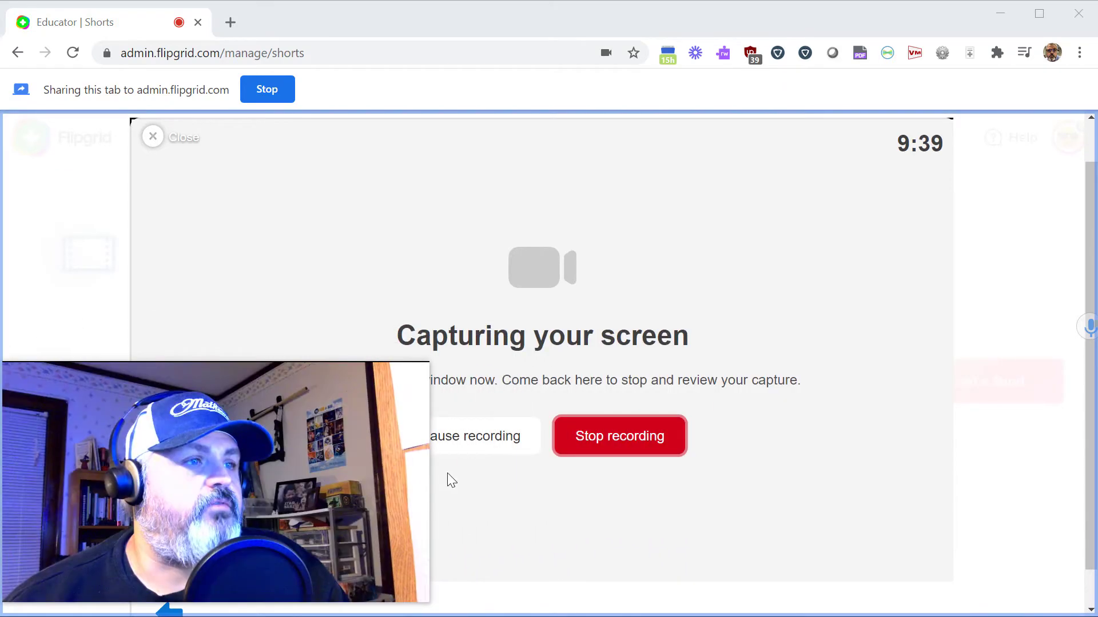
{"action": "left_click_drag", "start_coordinate": [429, 400], "coordinate": [265, 430]}
{"action": "left_click_drag", "start_coordinate": [202, 452], "coordinate": [193, 524]}
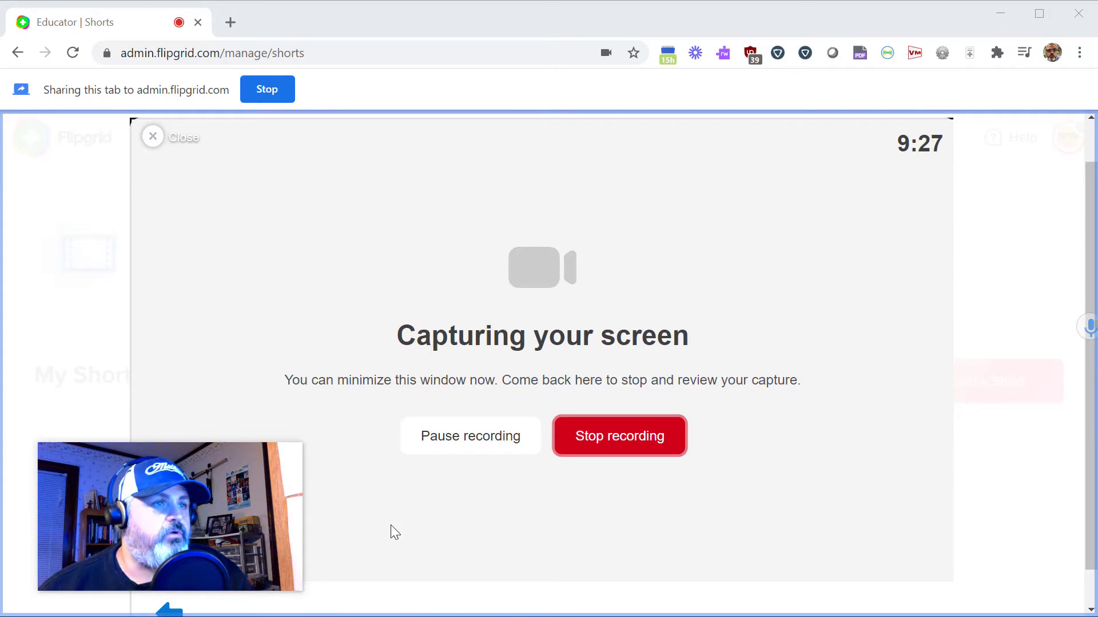
{"action": "mouse_move", "coordinate": [217, 501]}
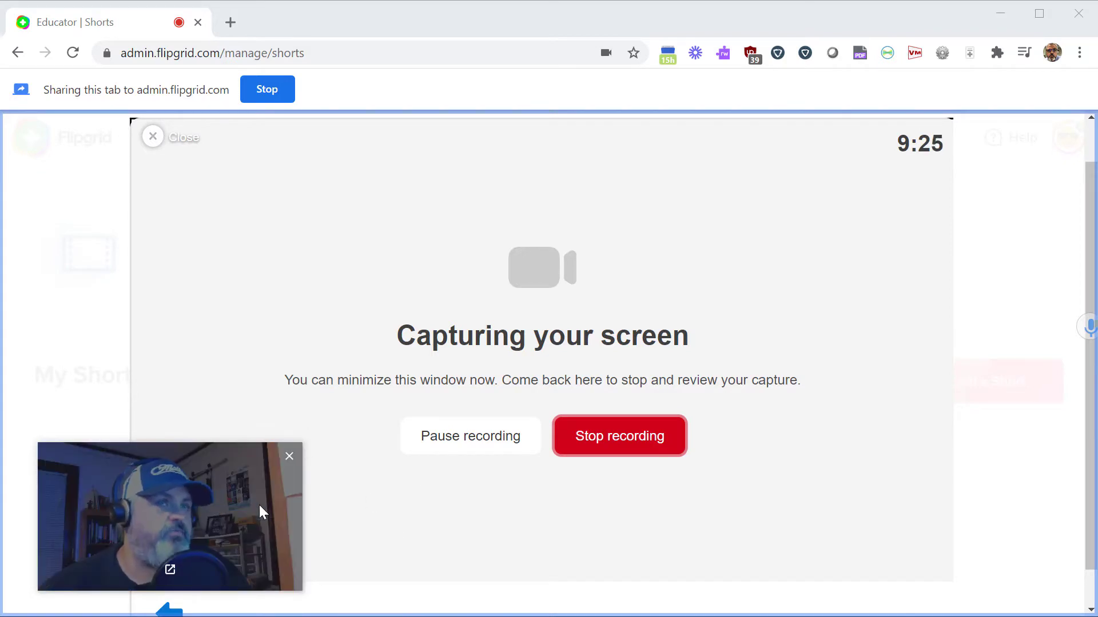
Stop the screen capture, trim its first two seconds and end to 0:28, and confirm it.
{"action": "left_click", "coordinate": [644, 443]}
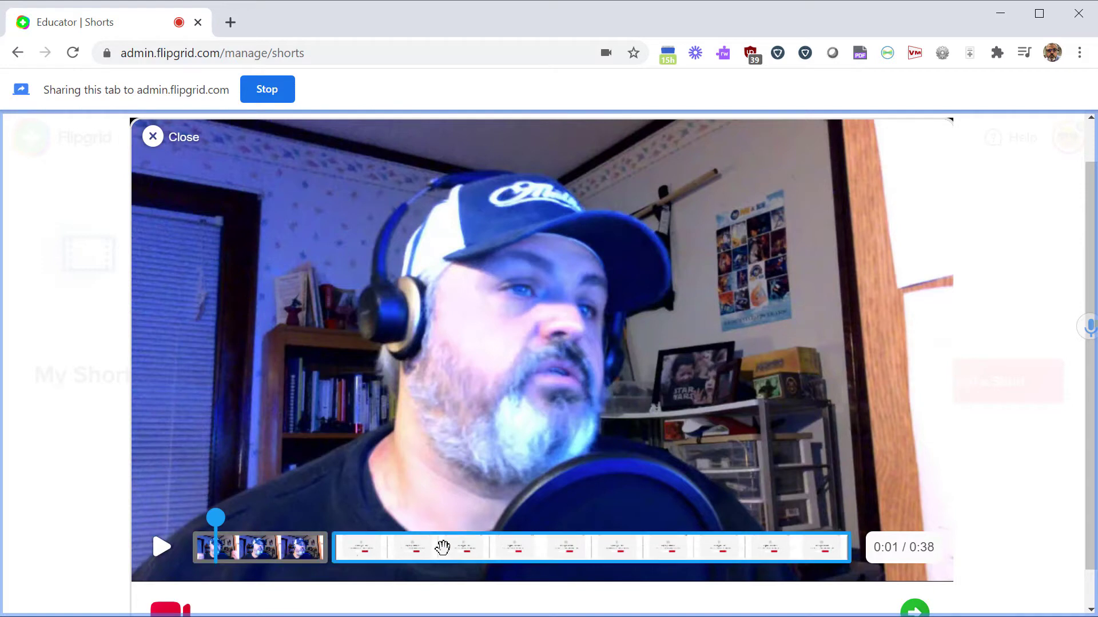
{"action": "left_click", "coordinate": [544, 550]}
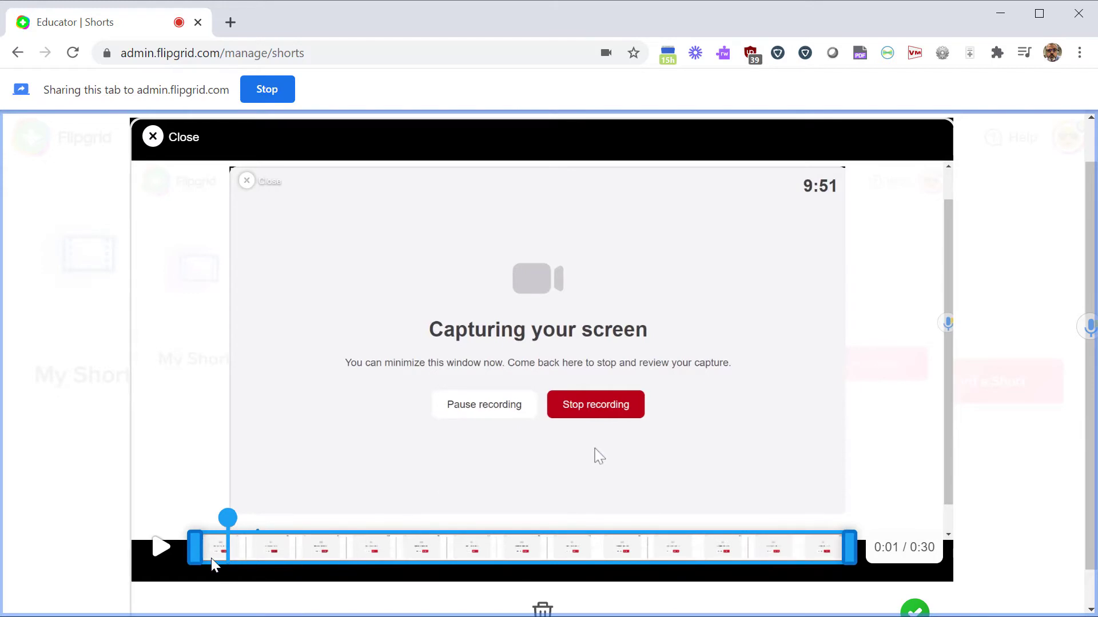
{"action": "left_click_drag", "start_coordinate": [195, 548], "coordinate": [231, 548]}
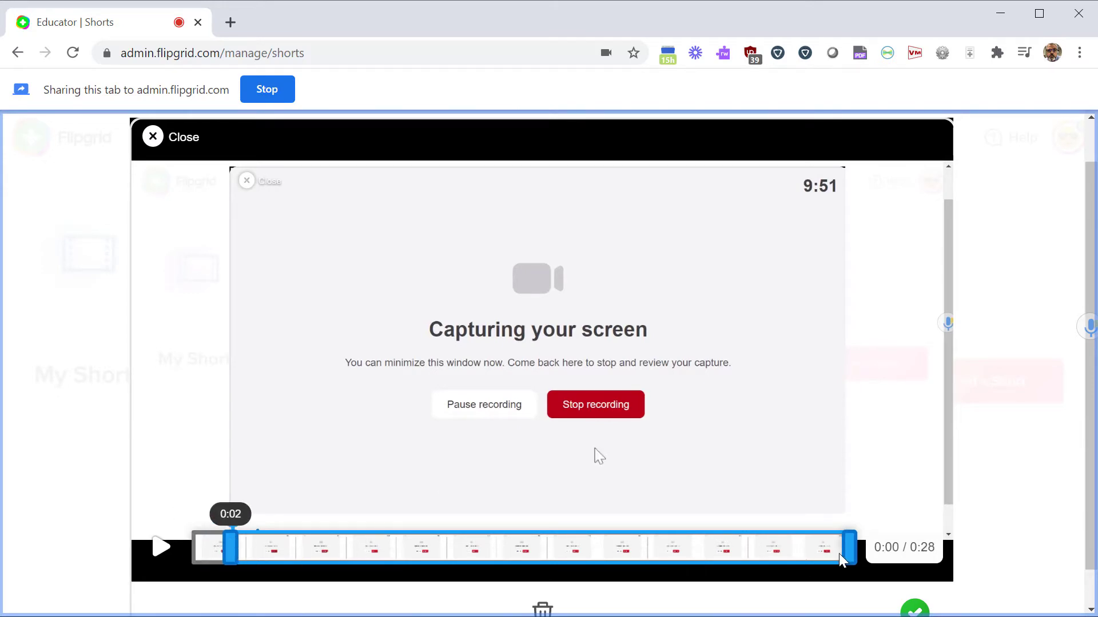
{"action": "left_click_drag", "start_coordinate": [840, 557], "coordinate": [812, 552]}
{"action": "scroll", "coordinate": [529, 522], "scroll_direction": "down", "scroll_amount": 1}
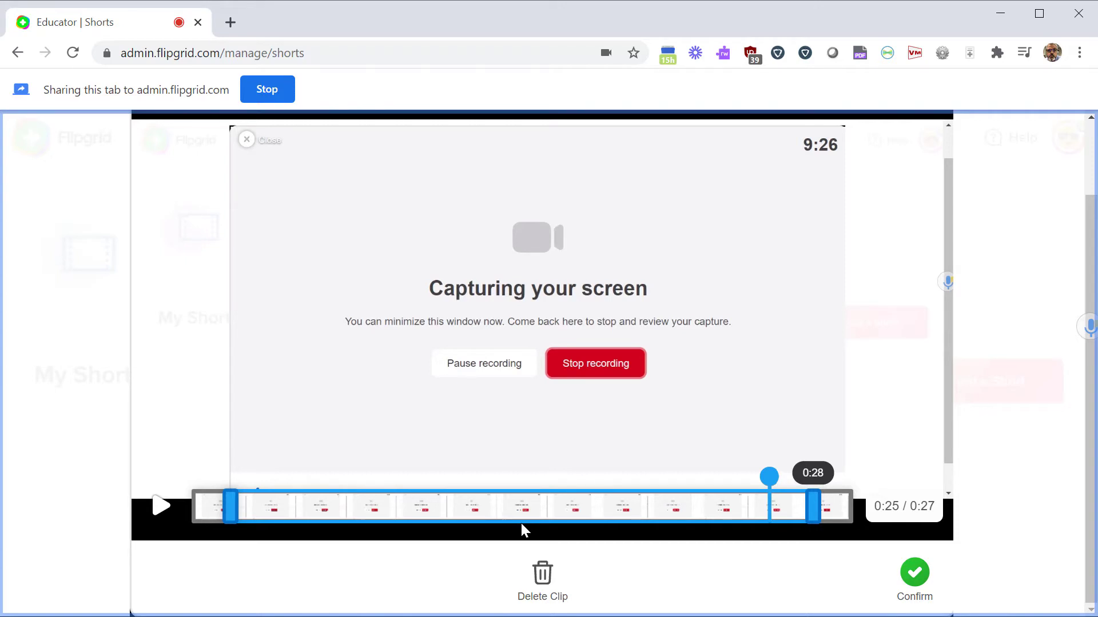
{"action": "left_click", "coordinate": [915, 574]}
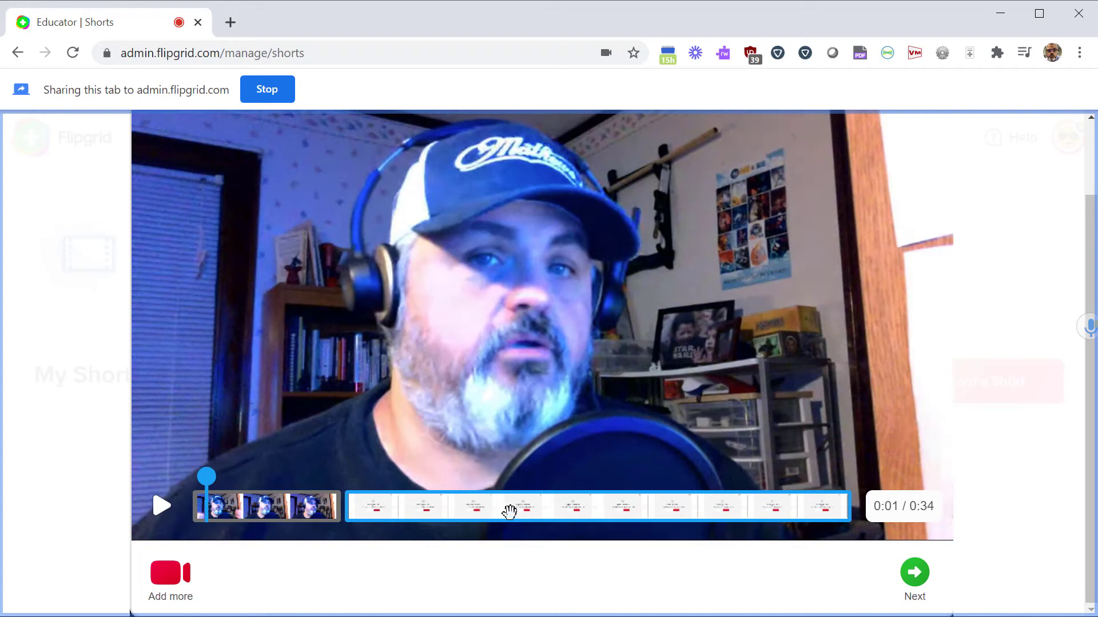
Preview a later video frame as the cover, then cancel back to the cover options.
{"action": "left_click", "coordinate": [915, 573]}
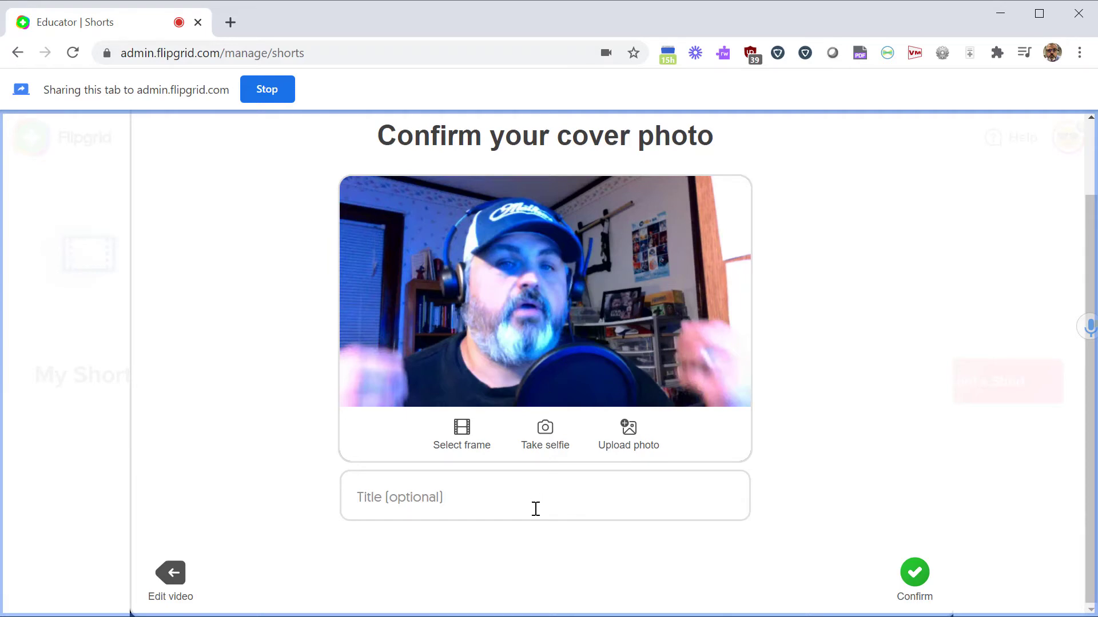
{"action": "left_click", "coordinate": [465, 439]}
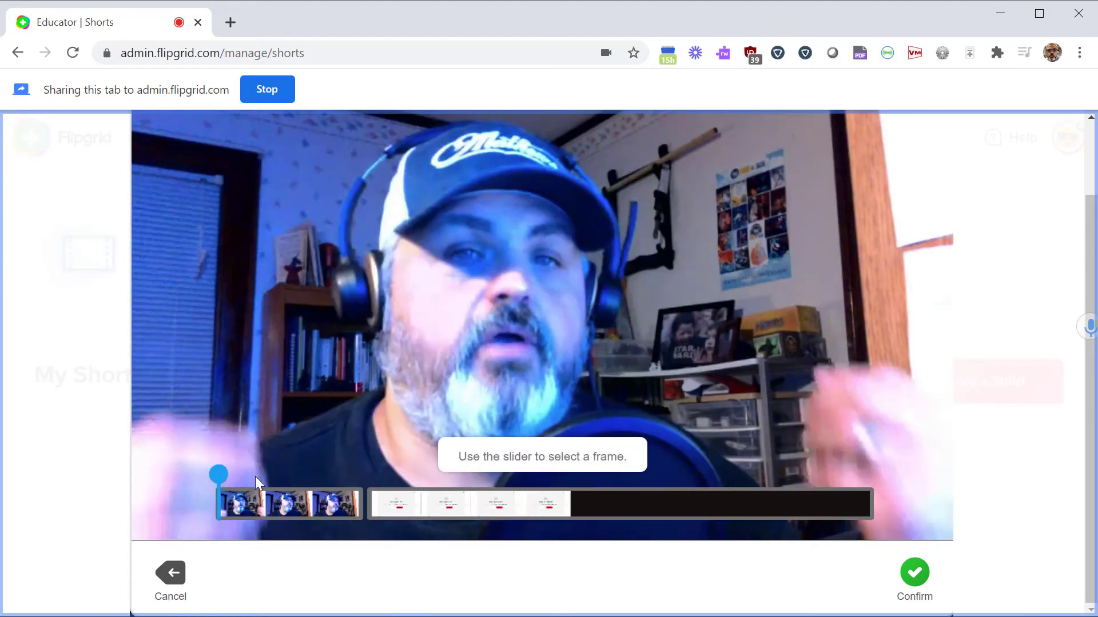
{"action": "left_click_drag", "start_coordinate": [220, 473], "coordinate": [321, 474]}
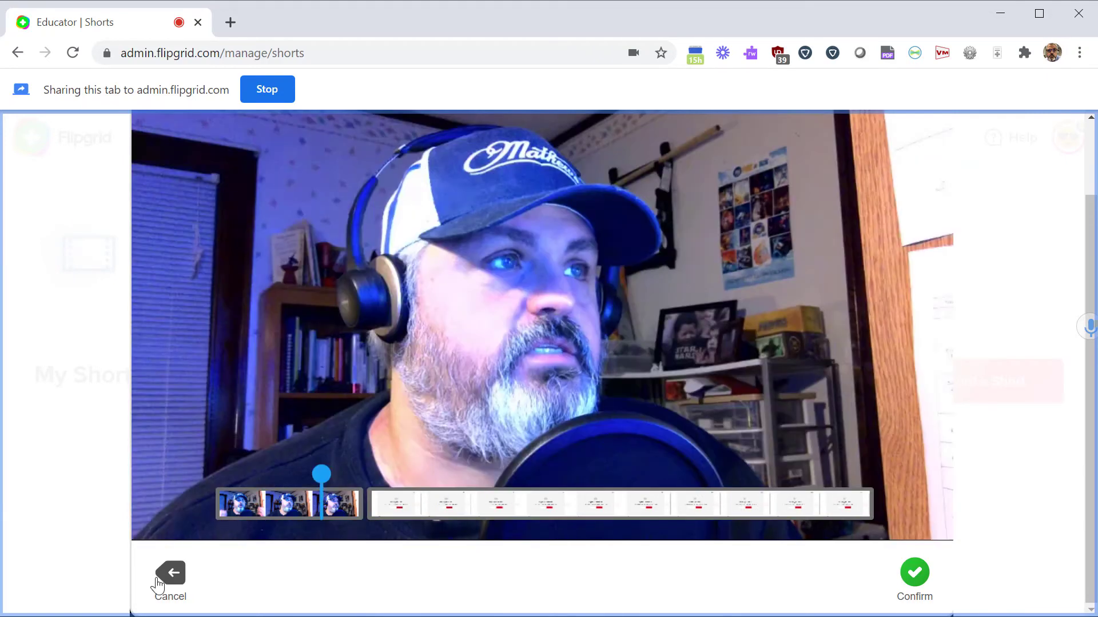
{"action": "left_click", "coordinate": [170, 578]}
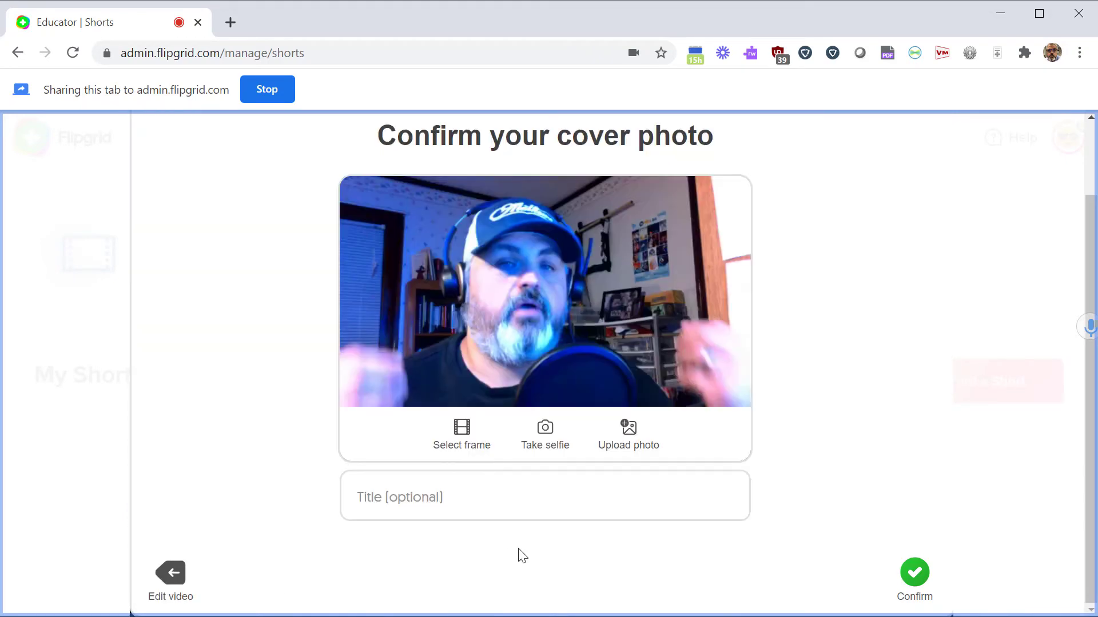
Take a selfie as the cover photo and save the Short titled 'Demo Short'.
{"action": "left_click", "coordinate": [545, 434]}
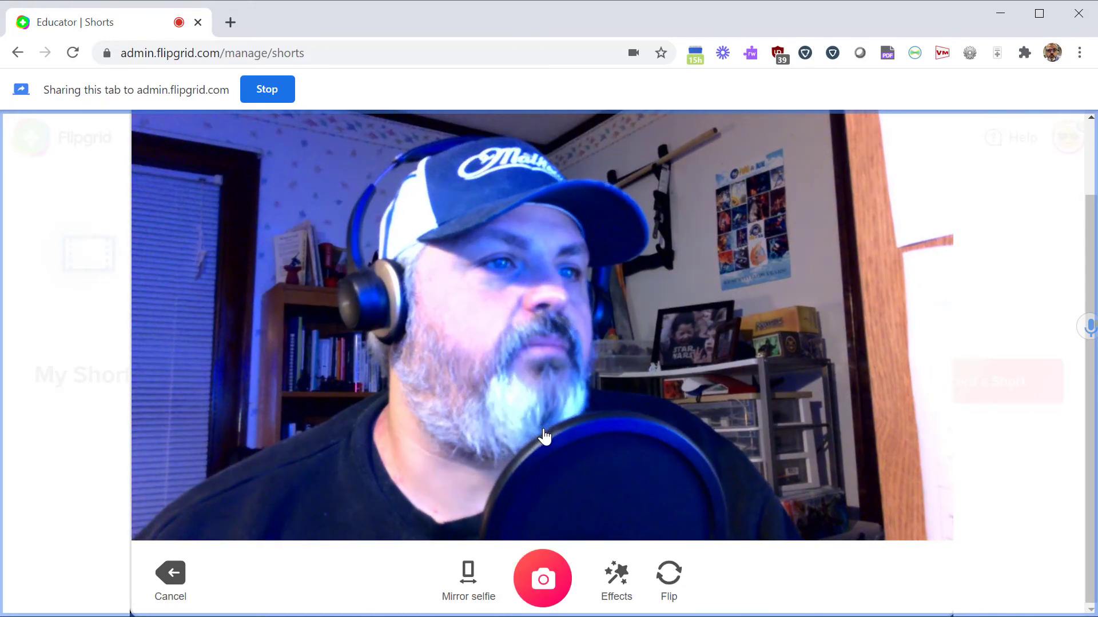
{"action": "left_click", "coordinate": [554, 588]}
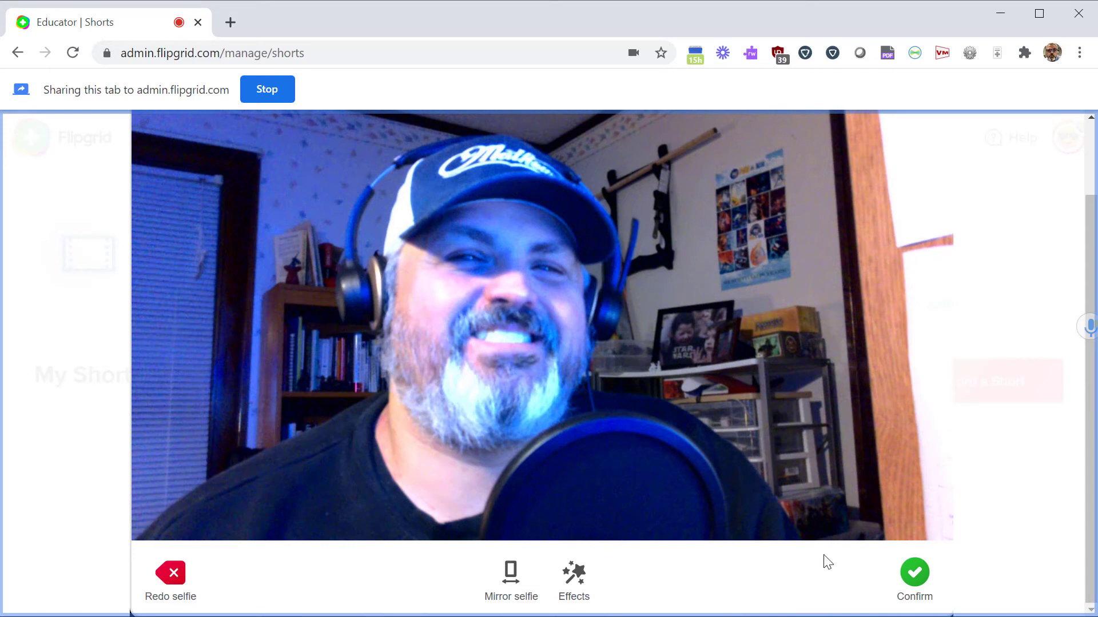
{"action": "left_click", "coordinate": [915, 576]}
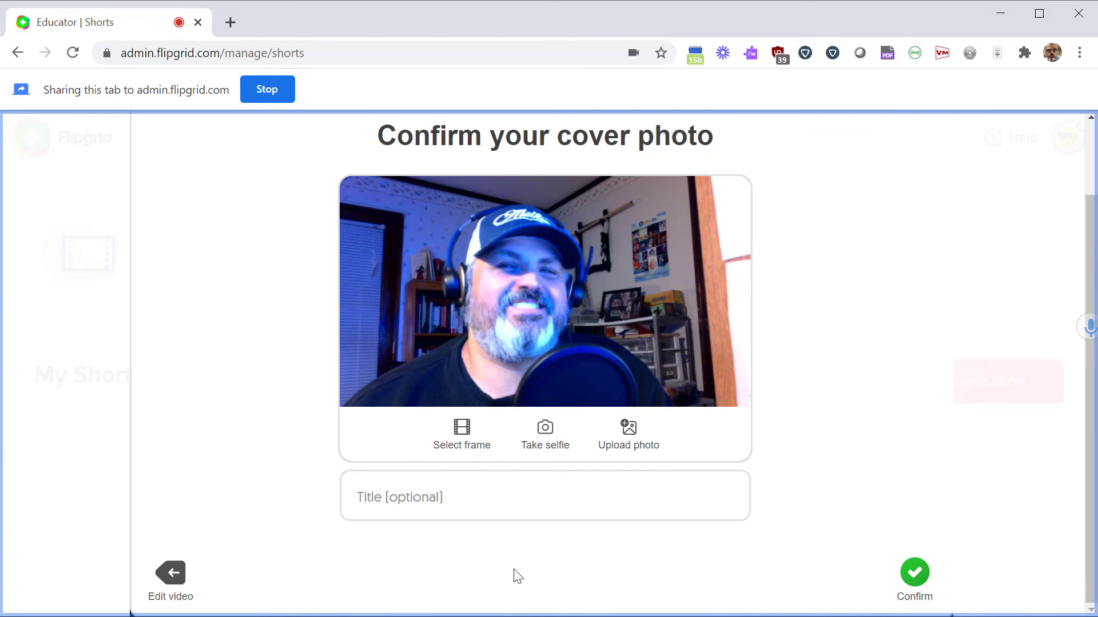
{"action": "type", "text": "Demo Short"}
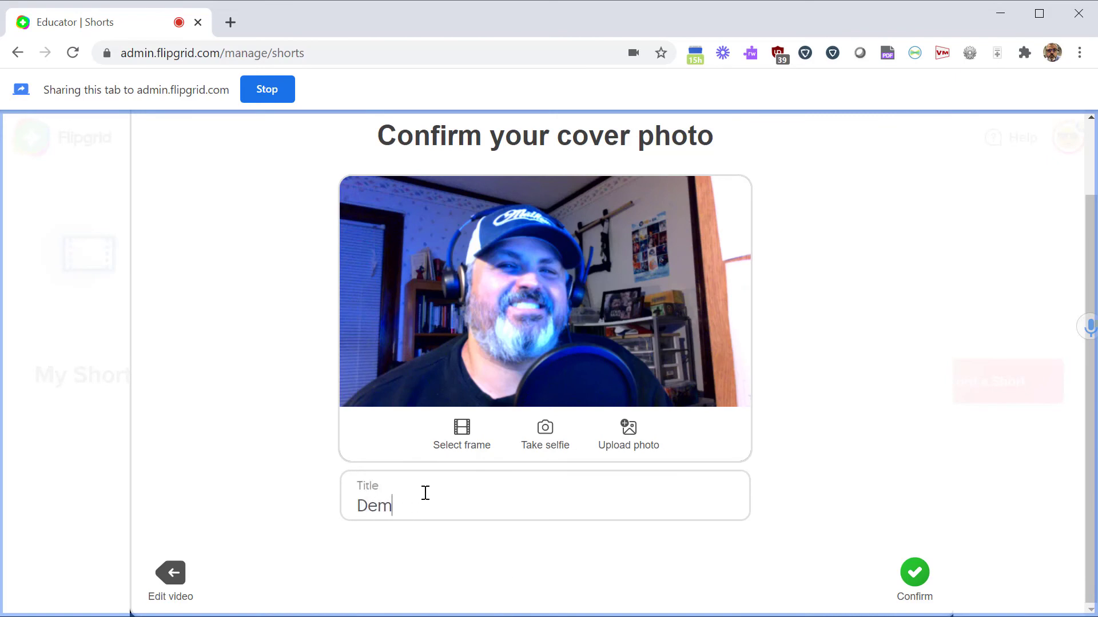
{"action": "left_click", "coordinate": [906, 574]}
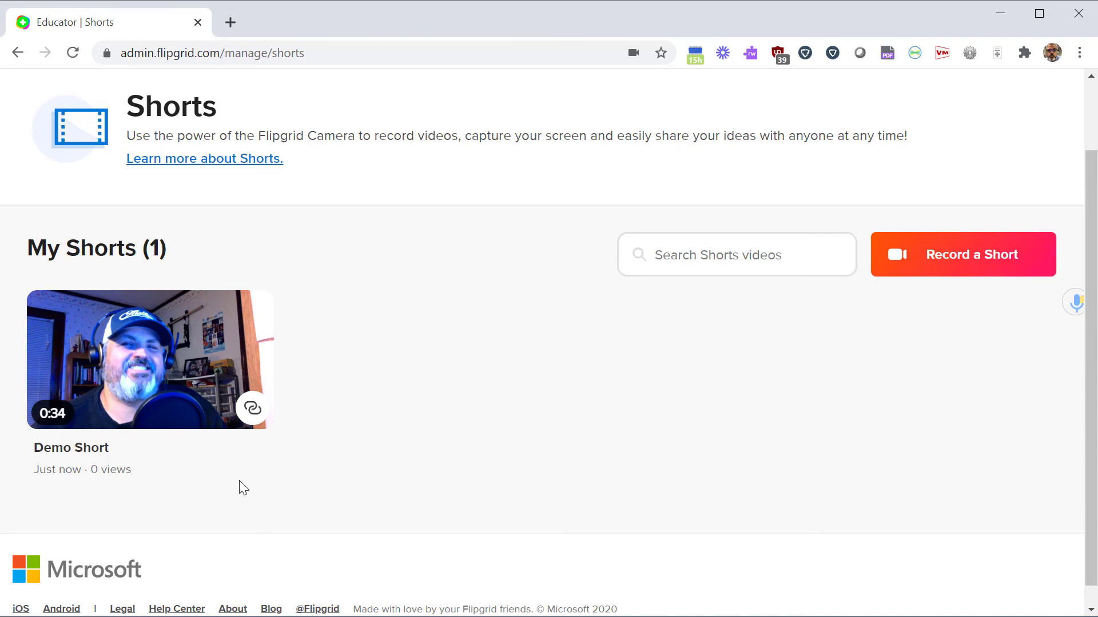
Copy the Demo Short's link and open its own playback page.
{"action": "left_click", "coordinate": [256, 411]}
{"action": "scroll", "coordinate": [469, 434], "scroll_direction": "up", "scroll_amount": 2}
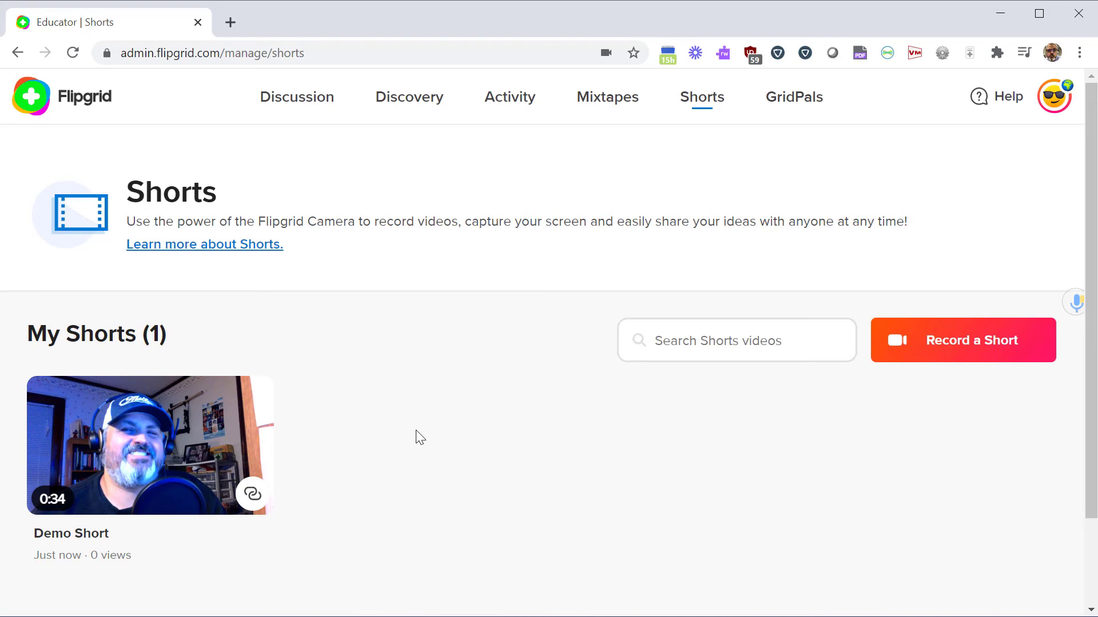
{"action": "left_click", "coordinate": [175, 464]}
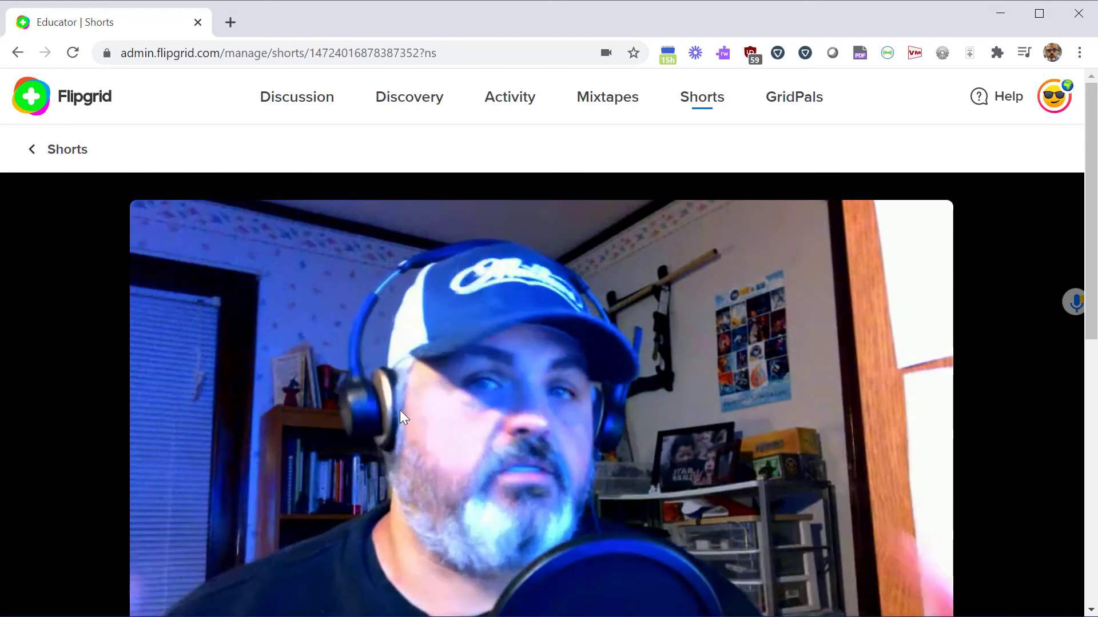
{"action": "scroll", "coordinate": [400, 410], "scroll_direction": "down", "scroll_amount": 5}
{"action": "left_click", "coordinate": [151, 304]}
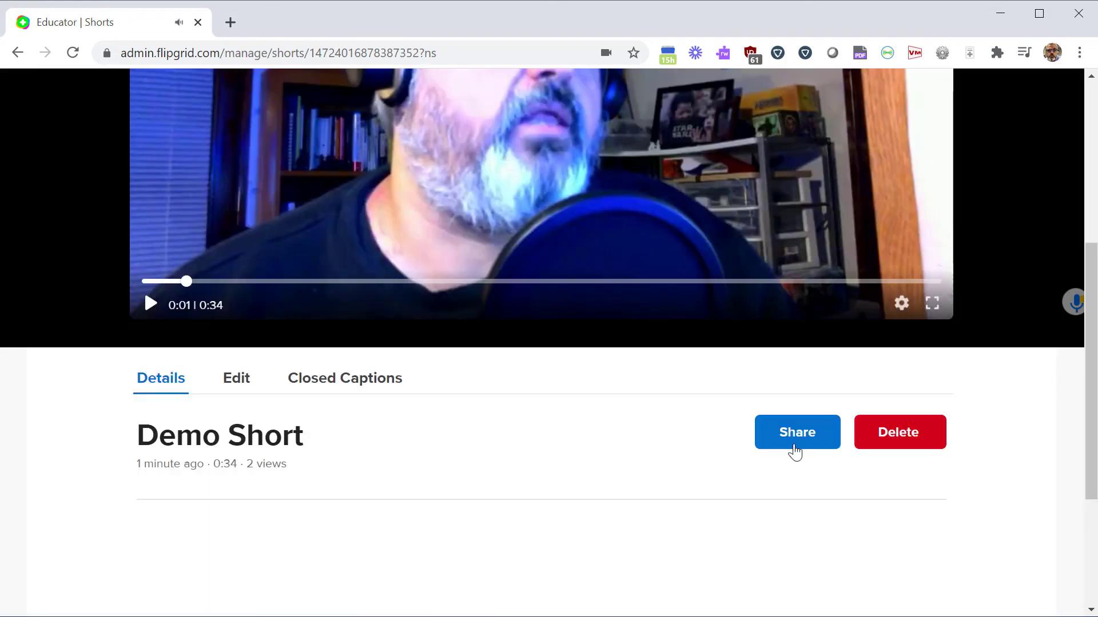
Bring up Demo Short's share dialog with its watch link, then close it.
{"action": "left_click", "coordinate": [793, 449]}
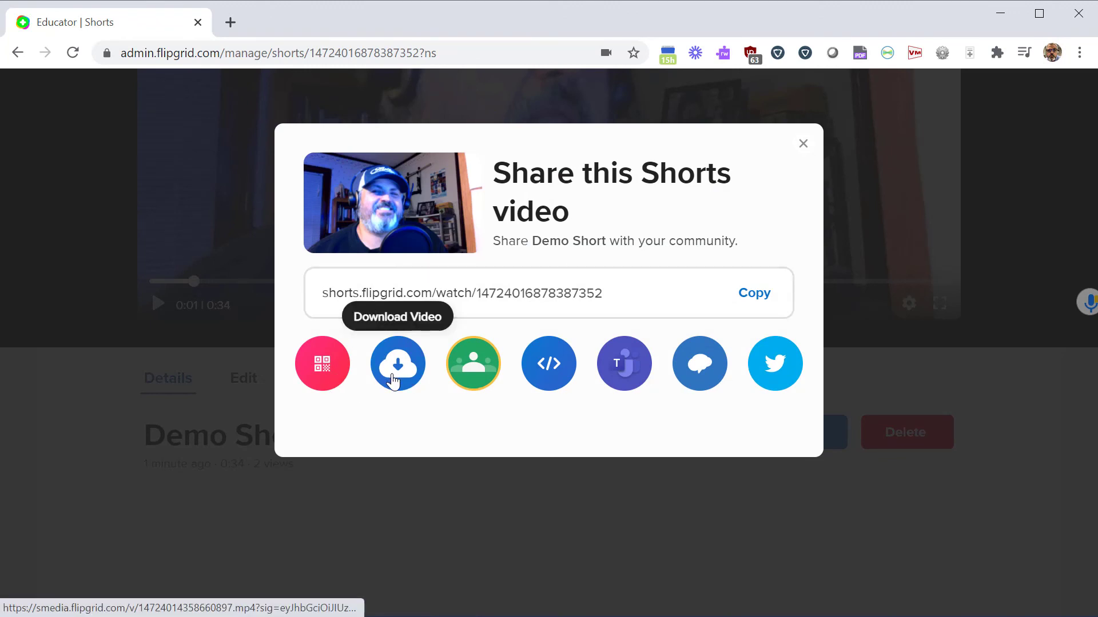
{"action": "left_click", "coordinate": [491, 380]}
{"action": "scroll", "coordinate": [648, 600], "scroll_direction": "up", "scroll_amount": 5}
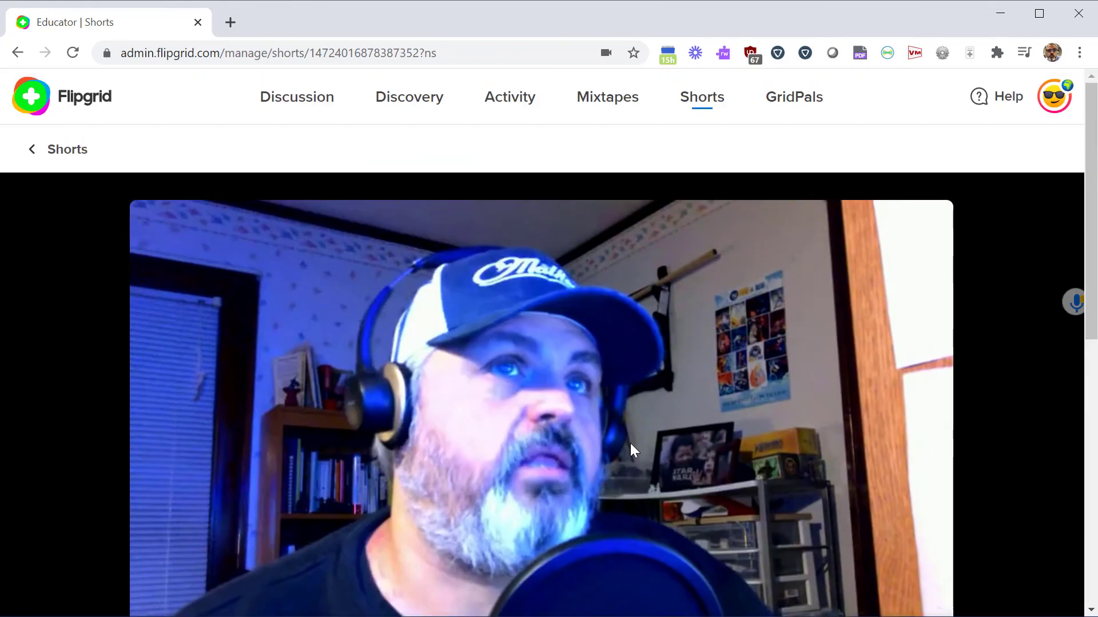